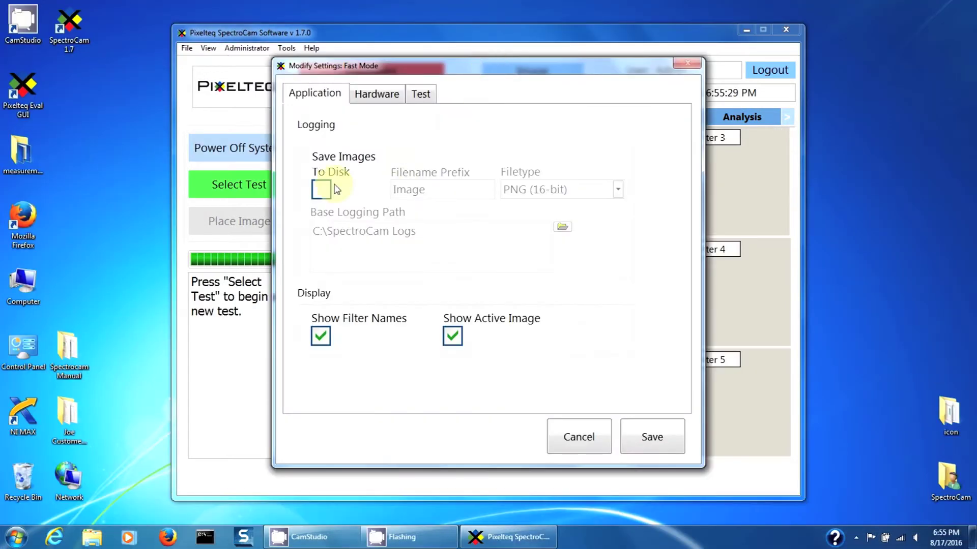
# Toggle Save Images To Disk on and back off so disk saving stays disabled.
pyautogui.click(327, 193)
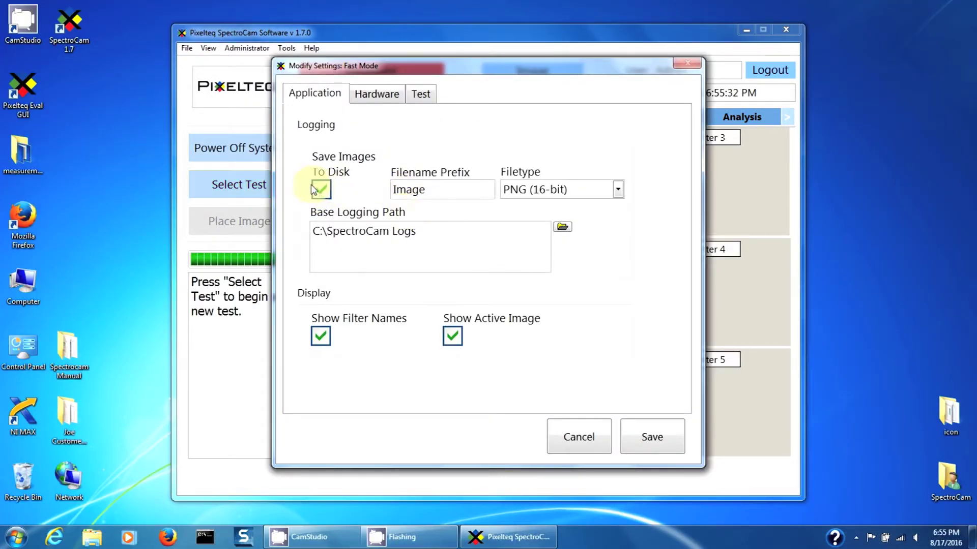
pyautogui.click(323, 192)
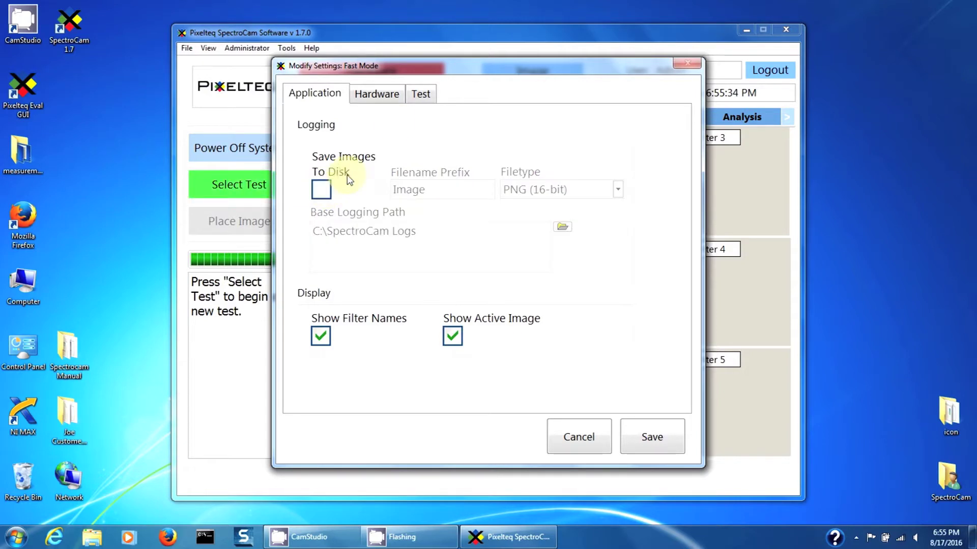
pyautogui.click(380, 94)
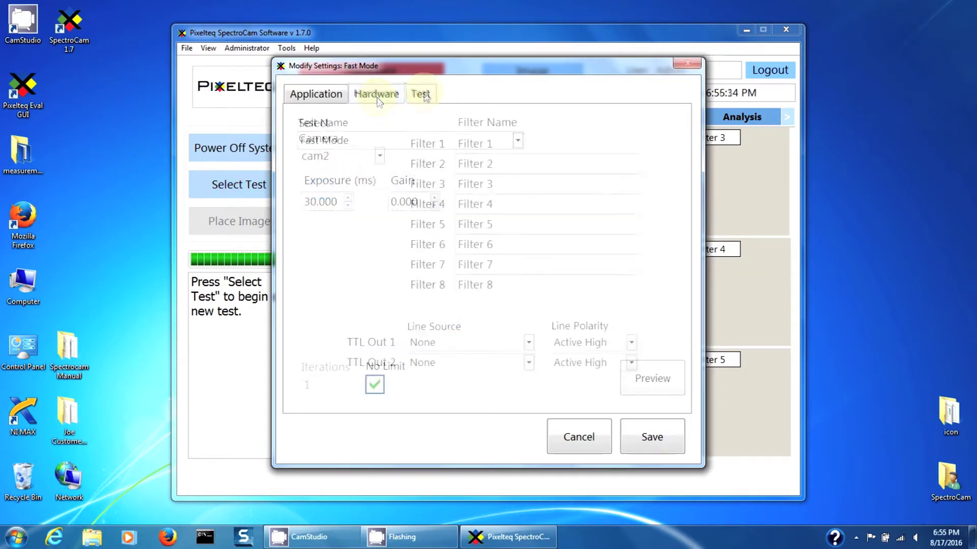
pyautogui.click(422, 94)
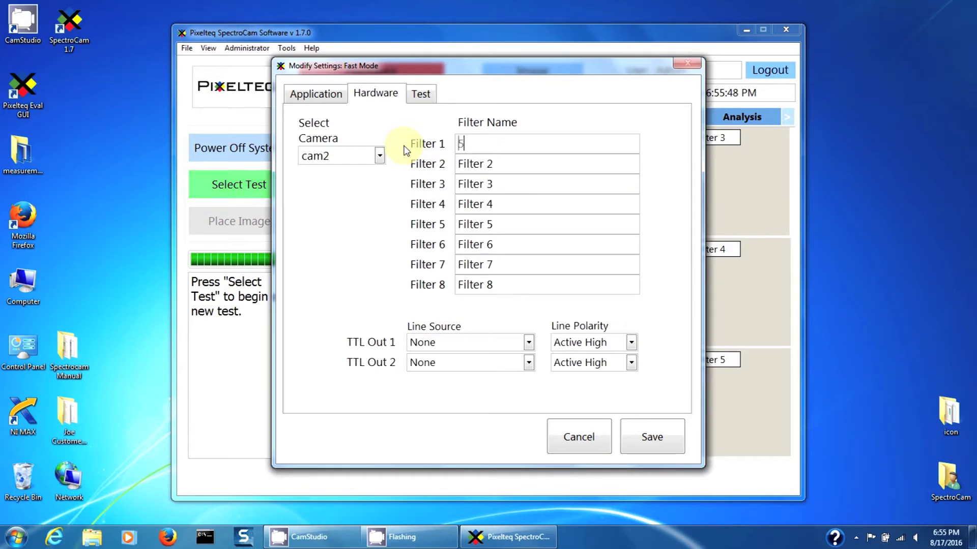
# Name Filter 1 '425nm', start Filter 2 as '475', and save the settings.
pyautogui.write('425nm')
pyautogui.press('Tab')
pyautogui.write('4')
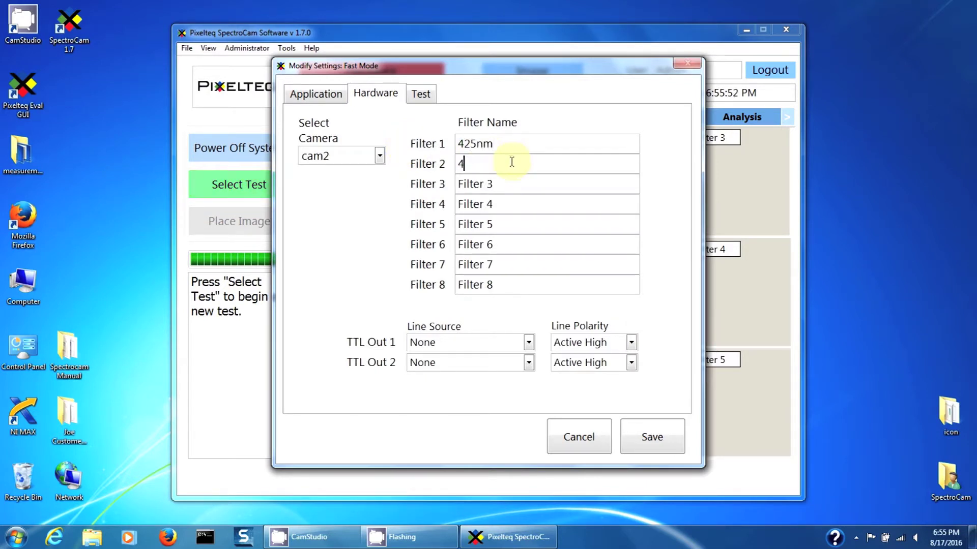
pyautogui.write('75')
pyautogui.click(680, 430)
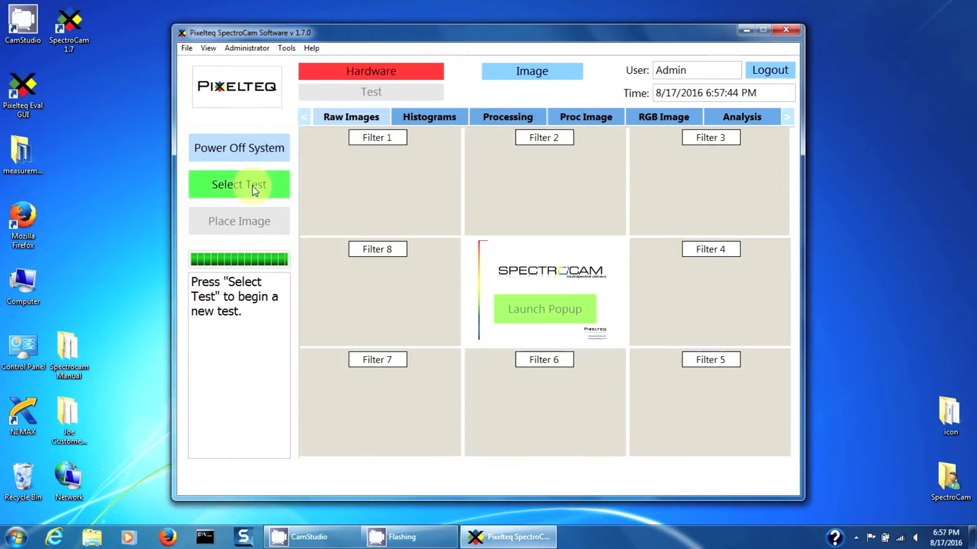
pyautogui.click(252, 185)
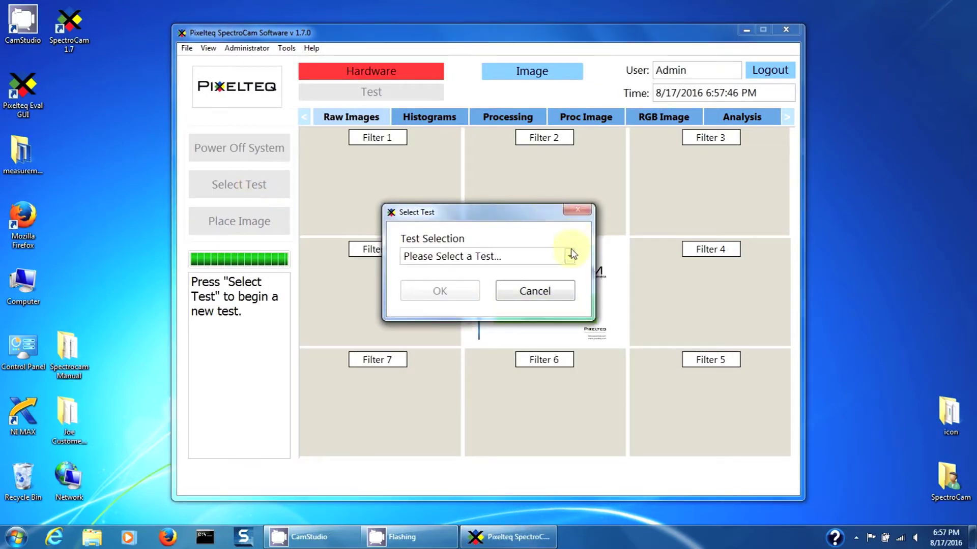
# Select Fast Mode as the test and confirm it.
pyautogui.click(569, 257)
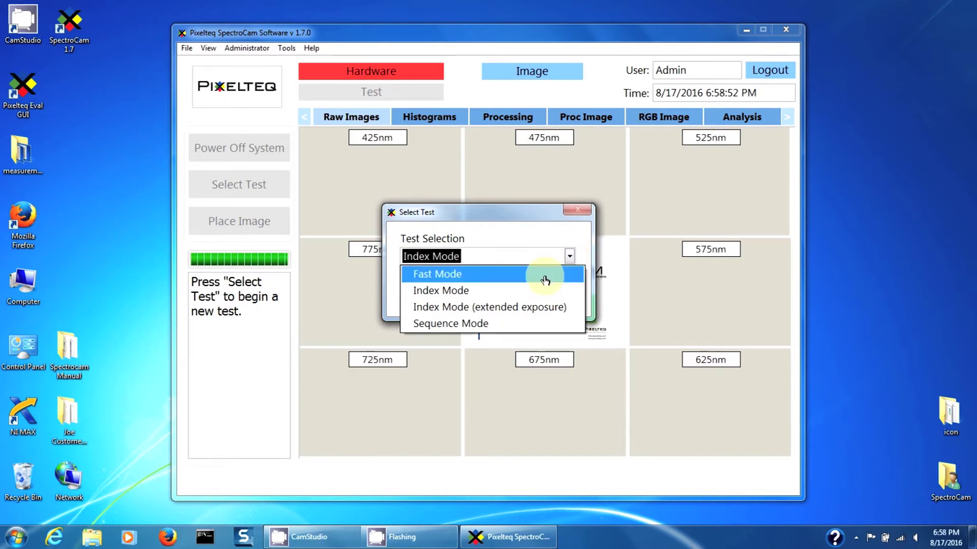
pyautogui.click(545, 277)
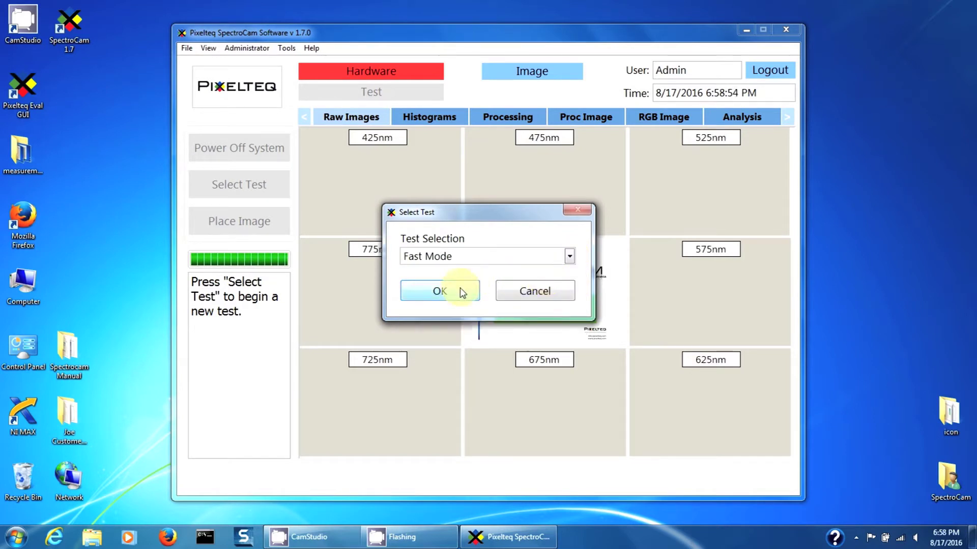
pyautogui.click(439, 291)
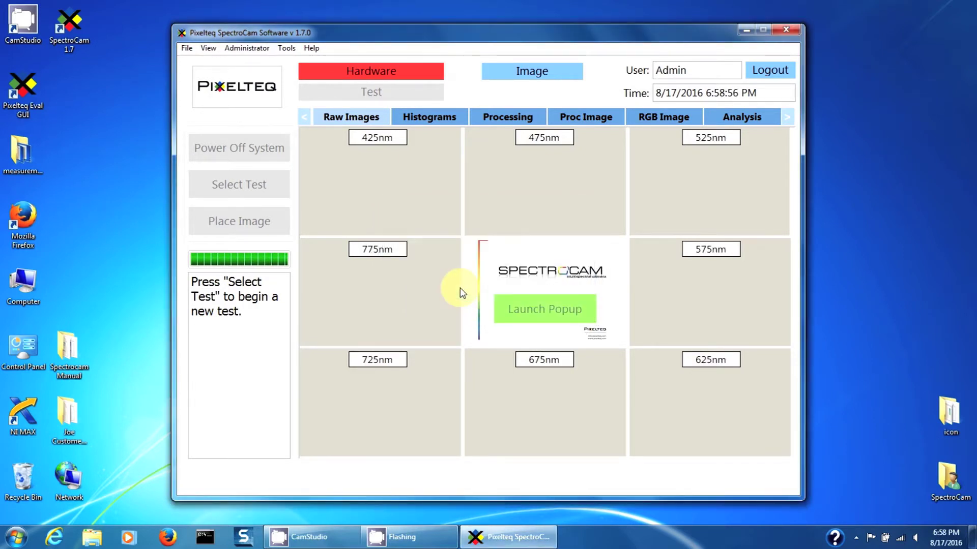
# Set exposure to 20 ms and gain to 10, then start the Fast Mode test.
pyautogui.click(545, 309)
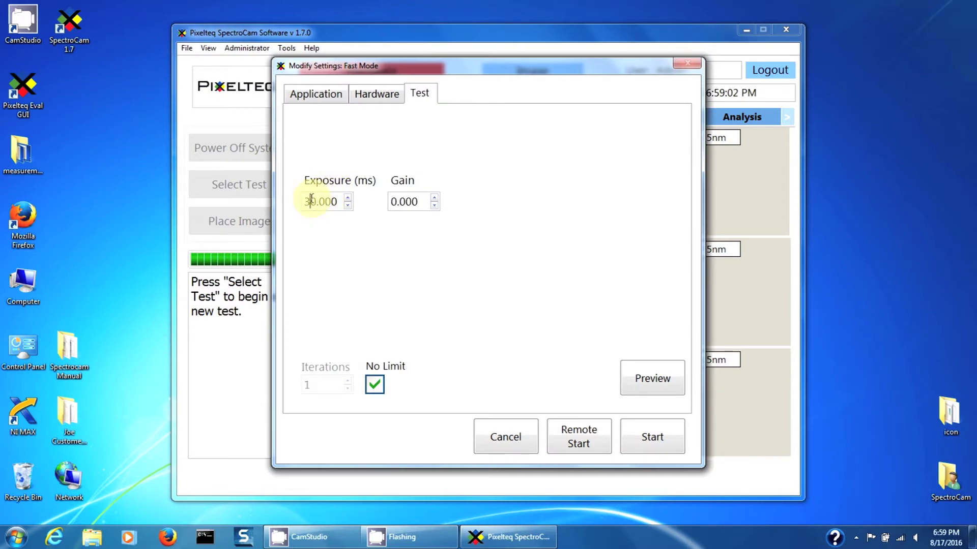
pyautogui.moveTo(311, 201); pyautogui.dragTo(289, 206)
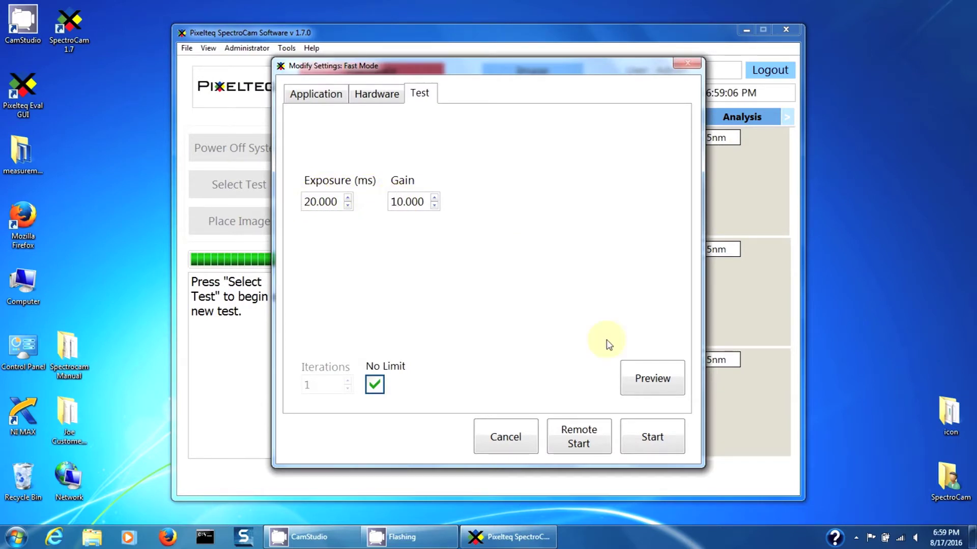
pyautogui.click(646, 438)
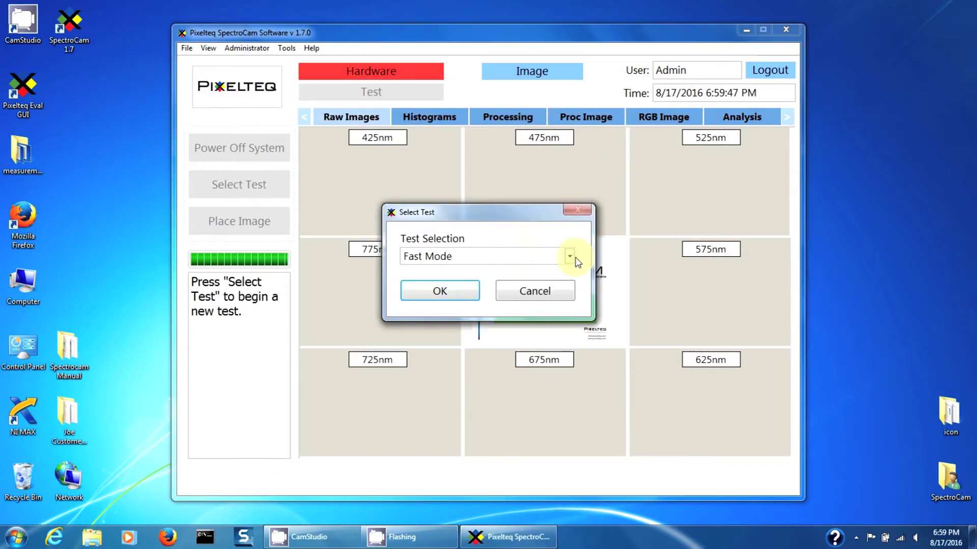
pyautogui.click(576, 260)
# Choose Index Mode and preview the 525nm image at 10 ms exposure, gain 0.
pyautogui.click(552, 292)
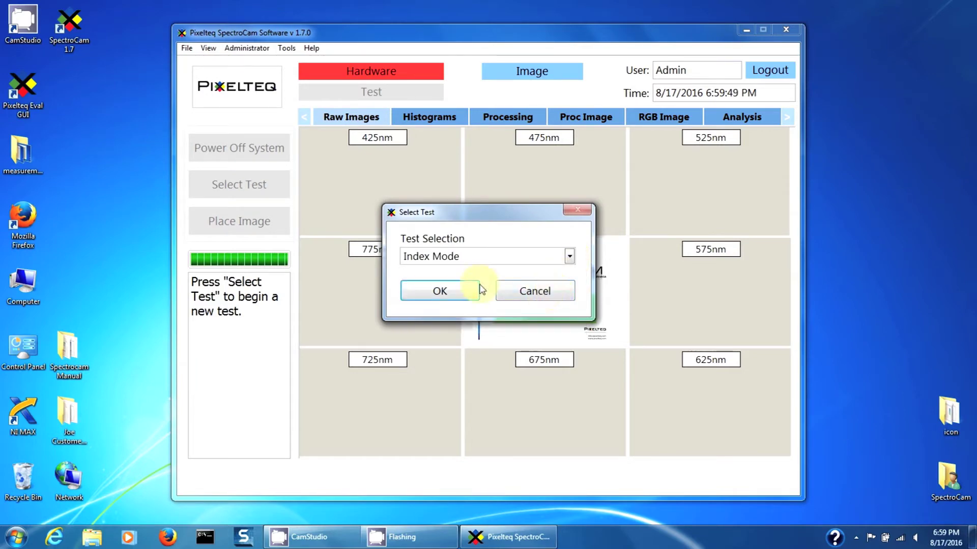
pyautogui.click(460, 290)
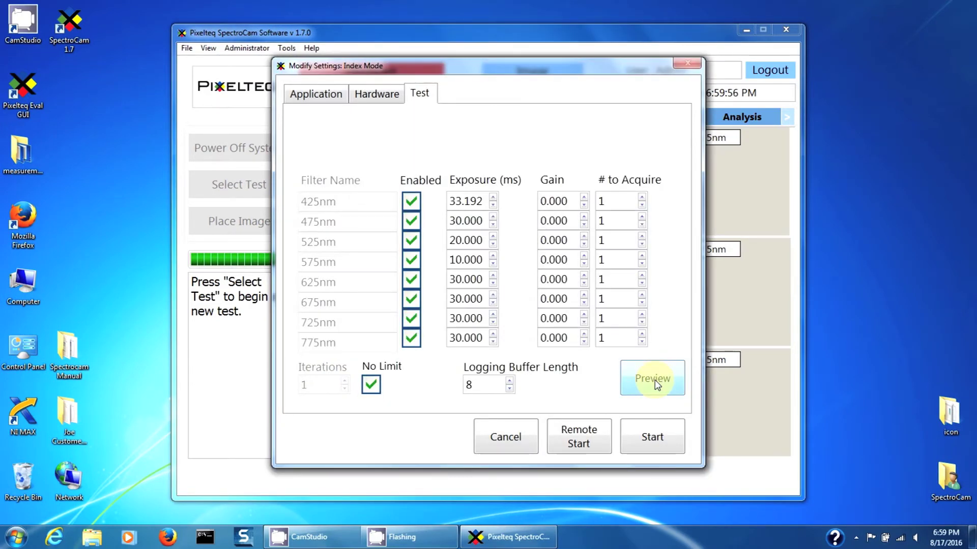
pyautogui.click(654, 380)
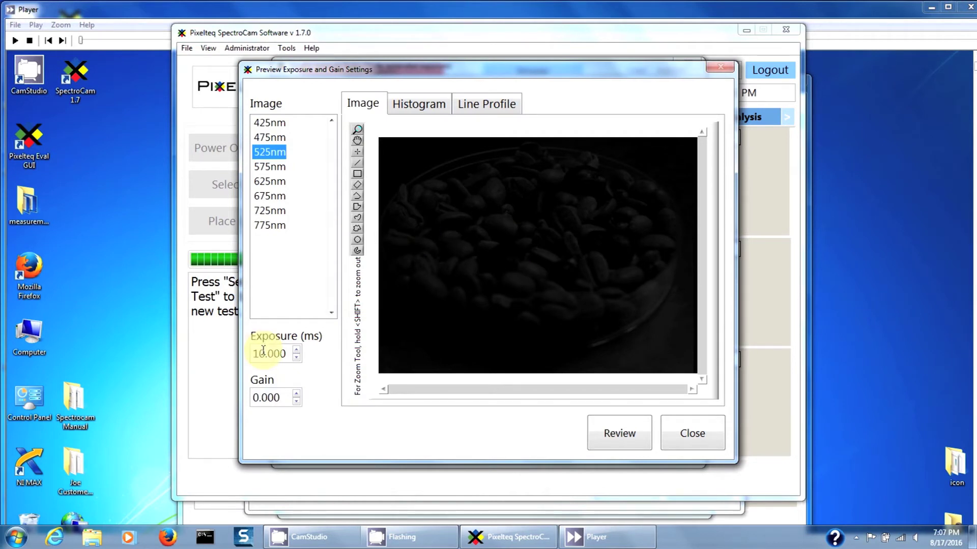
# Raise the 525nm exposure through 30 and 50 to 70 ms, checking the histogram.
pyautogui.press('BackSpace')
pyautogui.write('3')
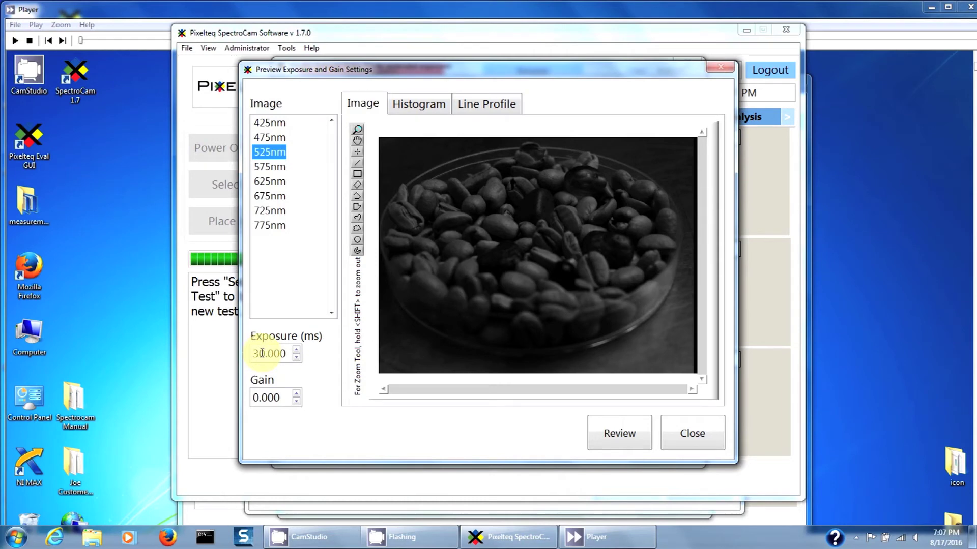
pyautogui.press('BackSpace')
pyautogui.write('5')
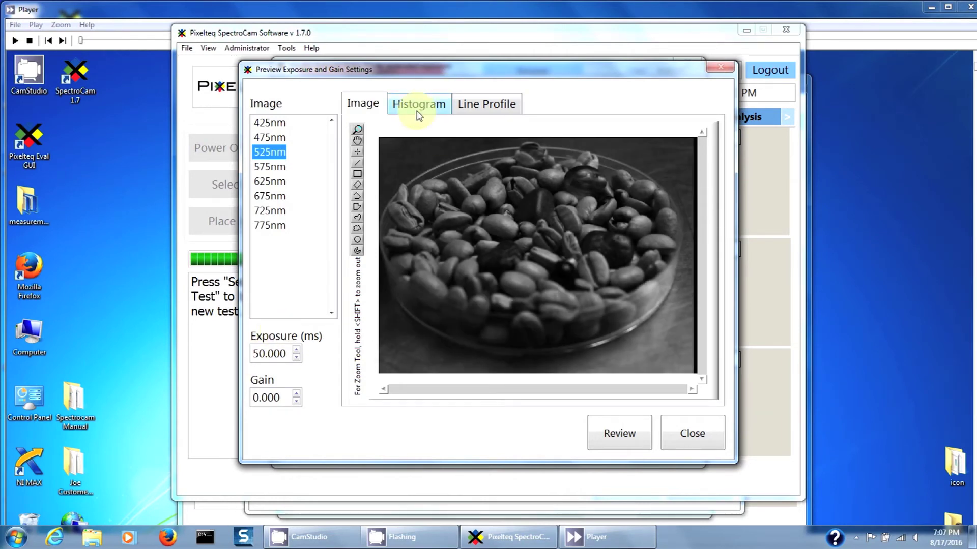
pyautogui.click(417, 105)
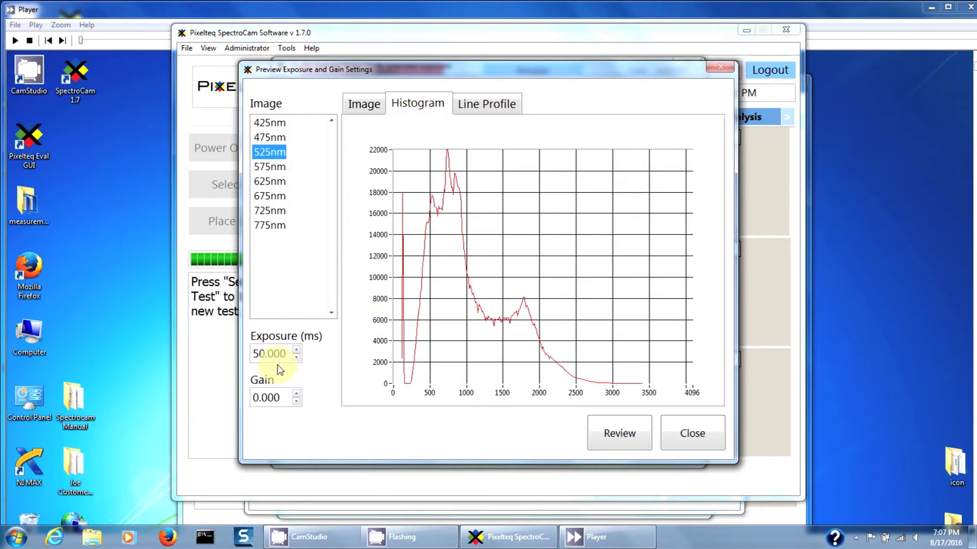
pyautogui.moveTo(260, 353); pyautogui.dragTo(248, 353)
pyautogui.write('7')
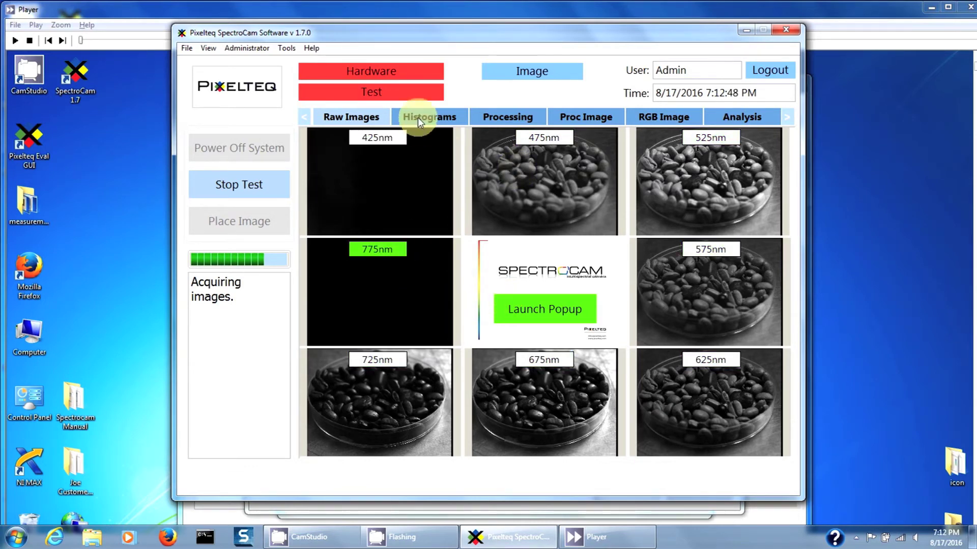
# View the histograms of the acquired coffee-bean images.
pyautogui.click(418, 118)
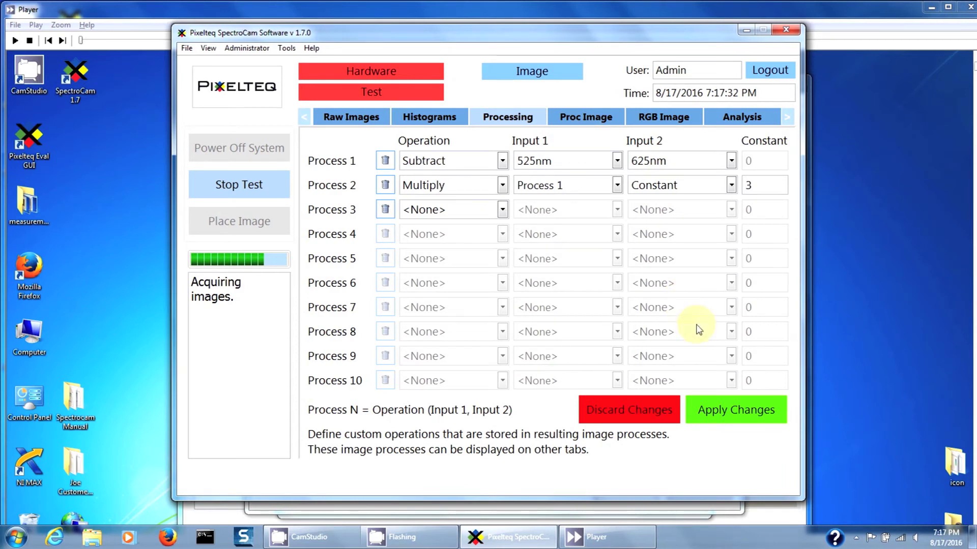
# Apply the processing steps and compare the 625nm, 725nm and Process 1 images.
pyautogui.click(728, 407)
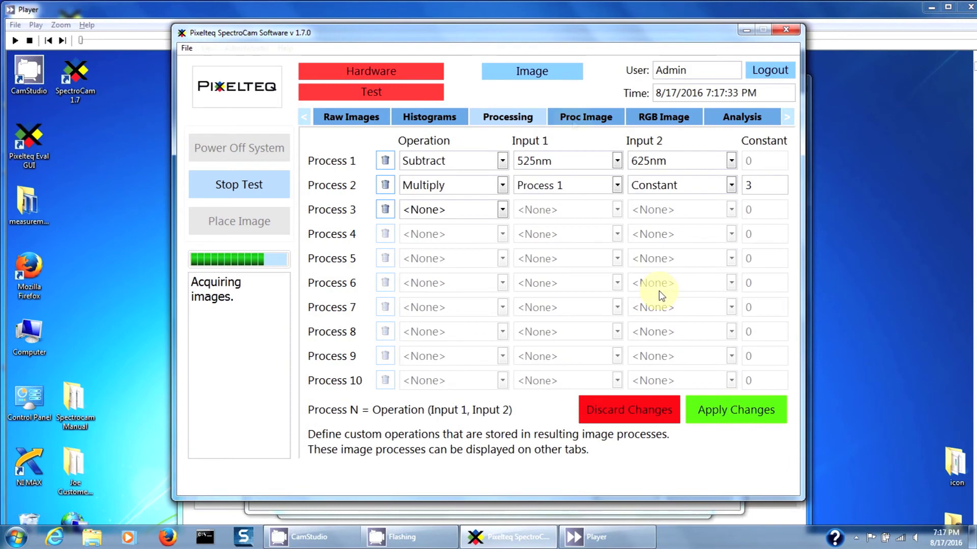
pyautogui.click(574, 123)
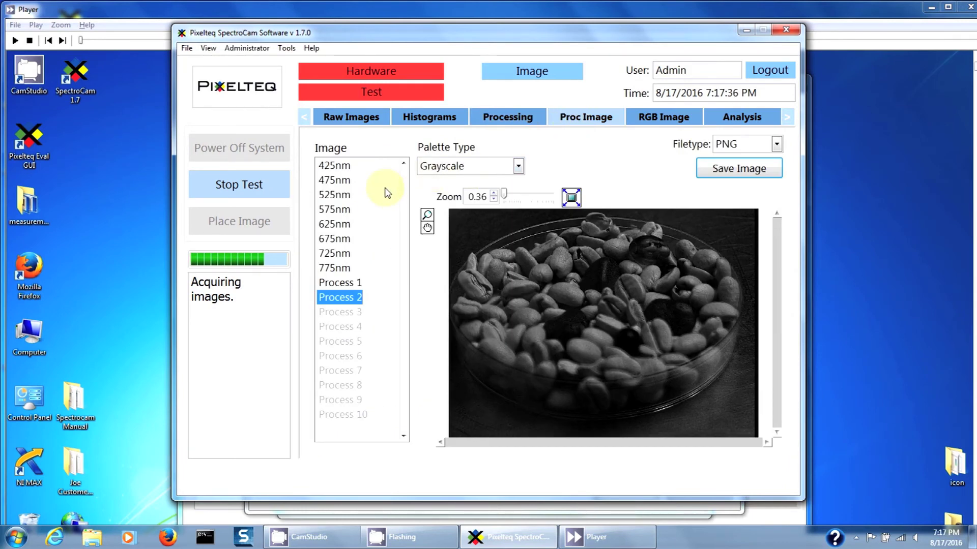
pyautogui.click(338, 227)
pyautogui.click(335, 255)
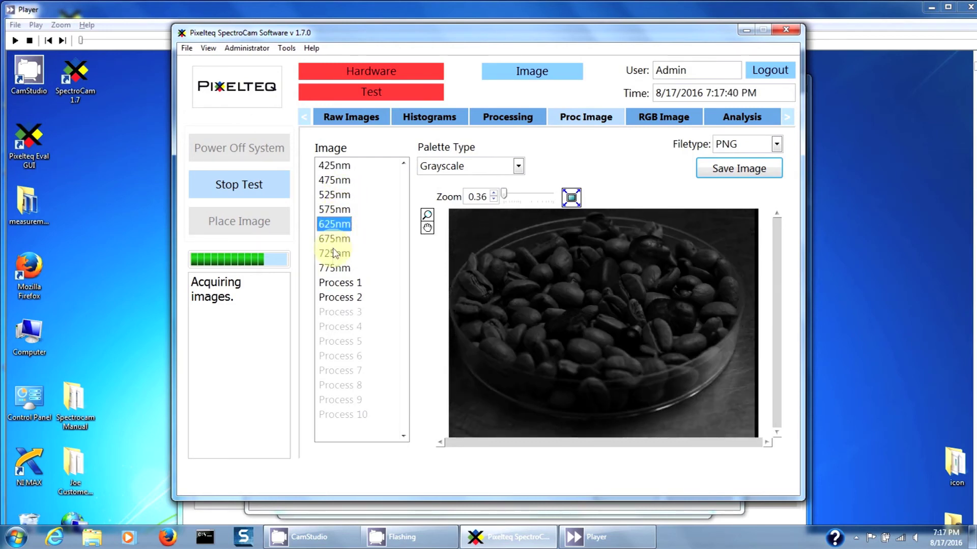
pyautogui.click(337, 283)
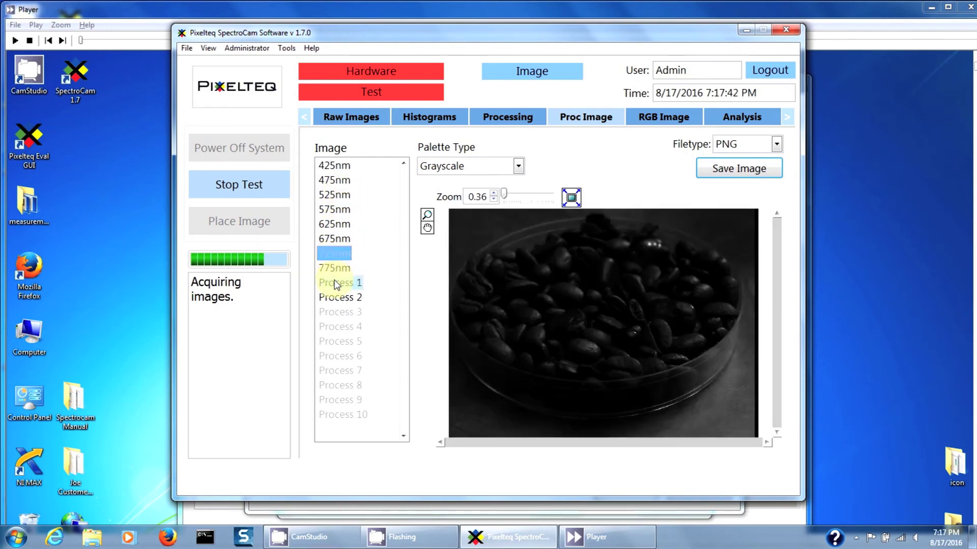
pyautogui.click(674, 115)
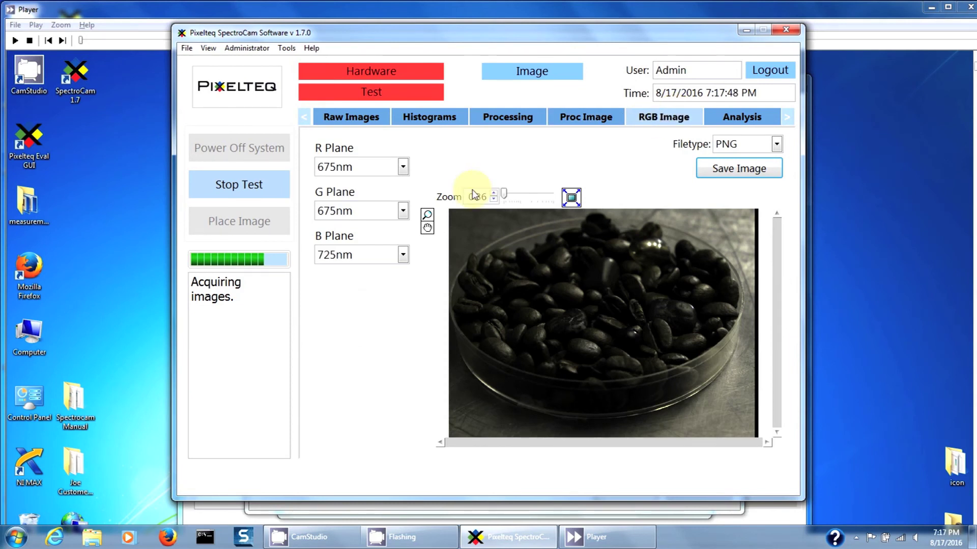
# Set the G plane to Process 2 and filetype to TIFF, then save the composite.
pyautogui.click(404, 211)
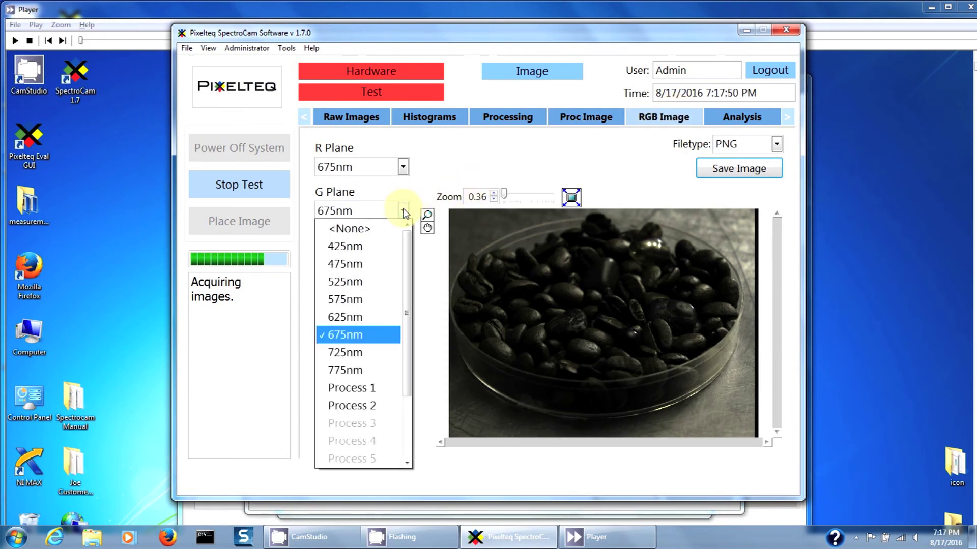
pyautogui.click(377, 405)
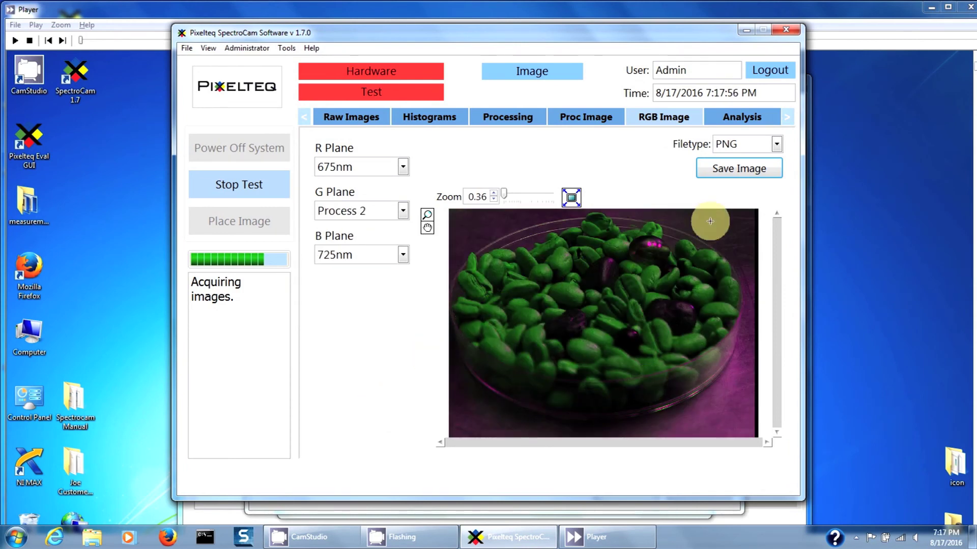
pyautogui.click(776, 146)
pyautogui.click(749, 179)
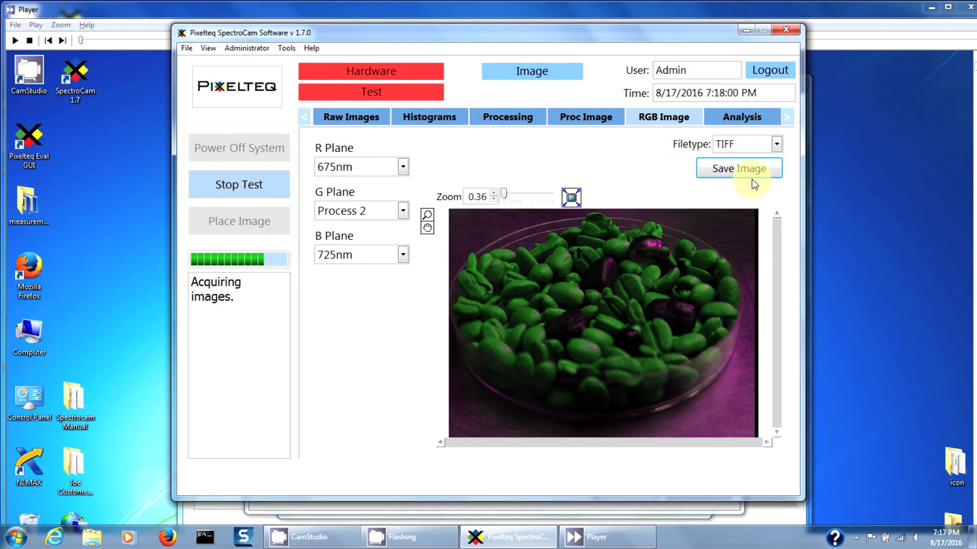
pyautogui.click(737, 168)
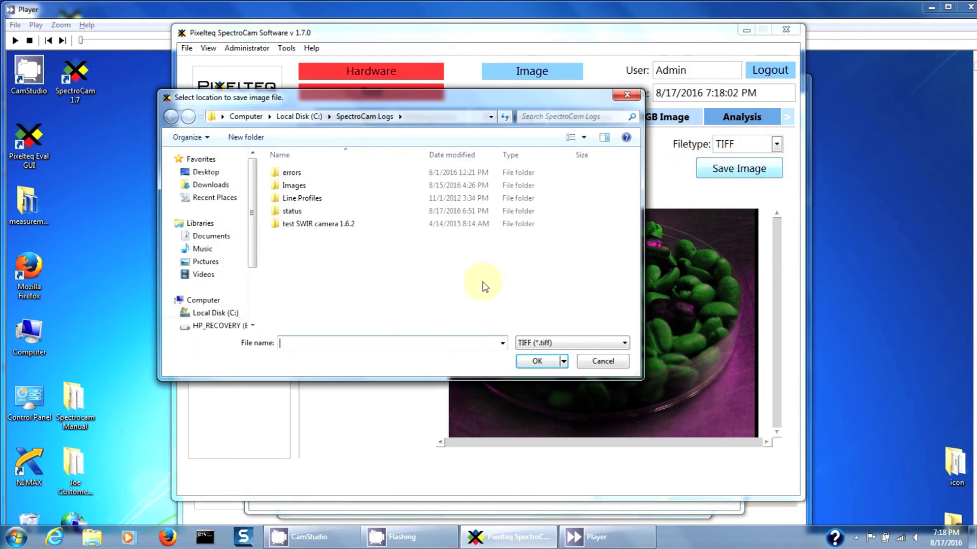